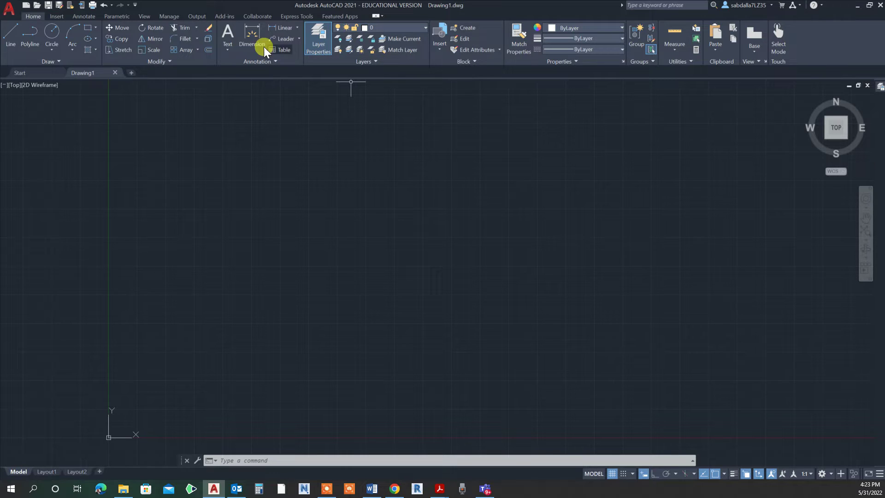
Create a new dimension style based on Standard for all dimensions, keeping the suggested name.
click(92, 19)
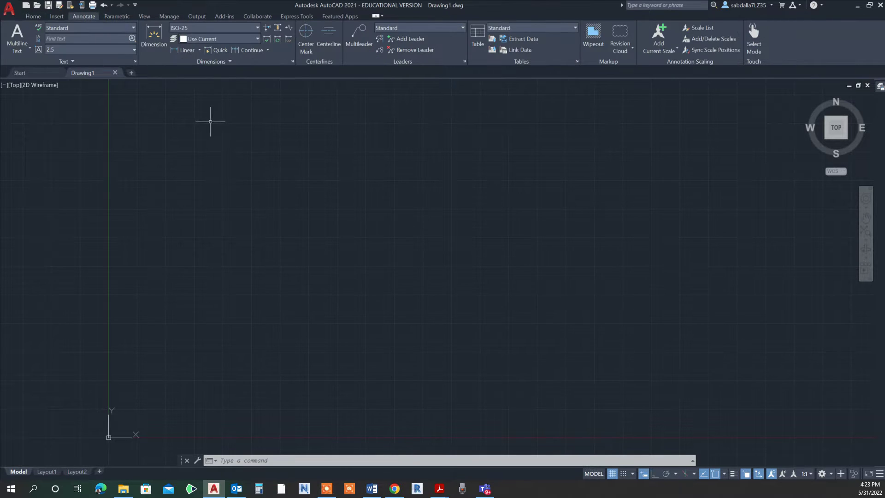
click(257, 27)
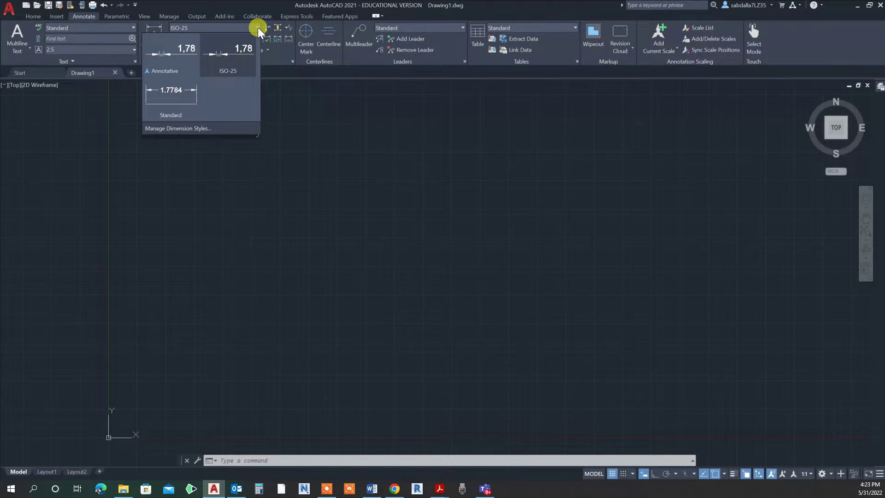
click(257, 28)
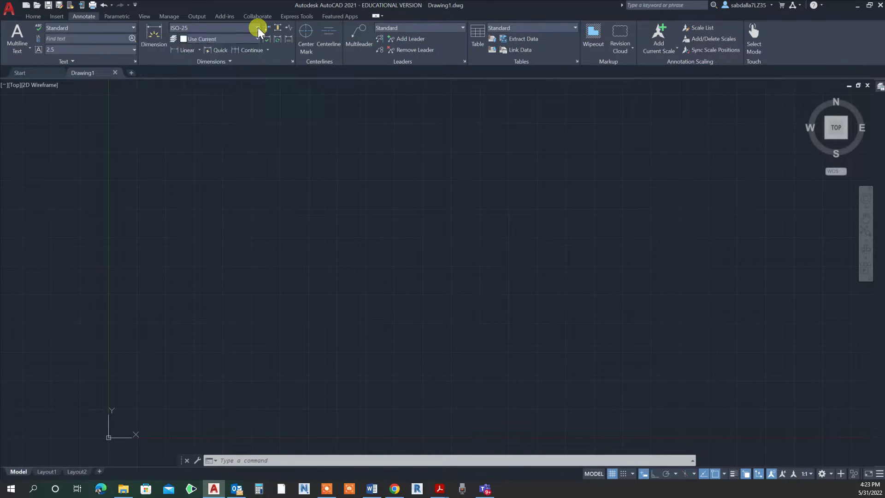
click(291, 62)
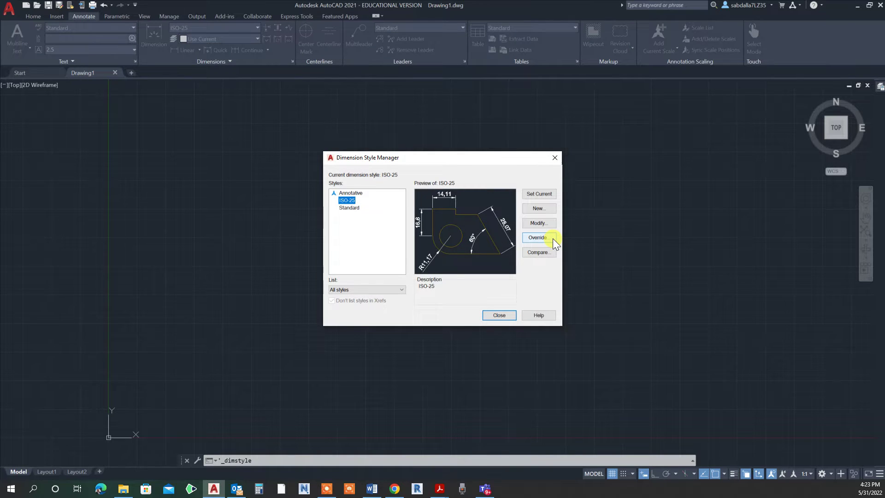
click(353, 208)
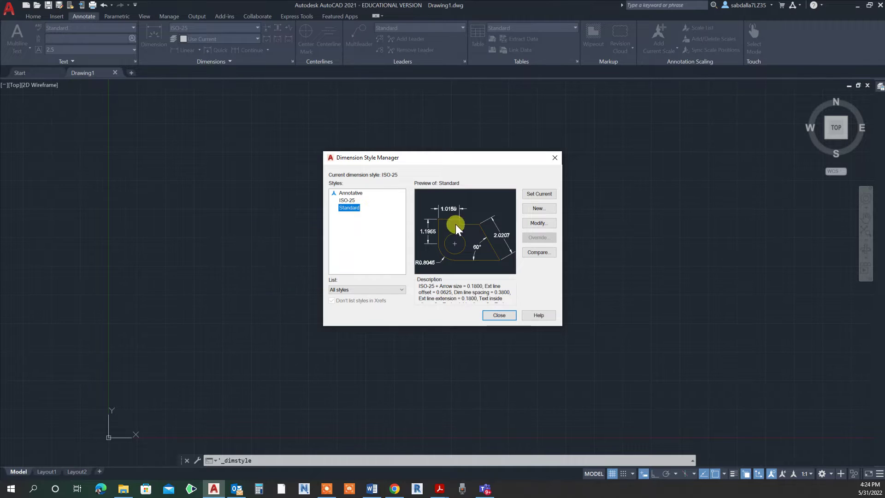
click(542, 212)
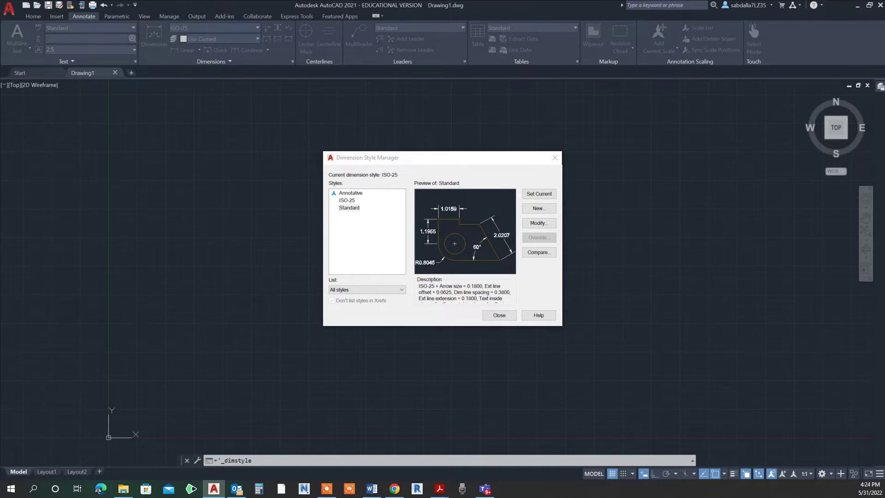
drag(567, 245, 519, 273)
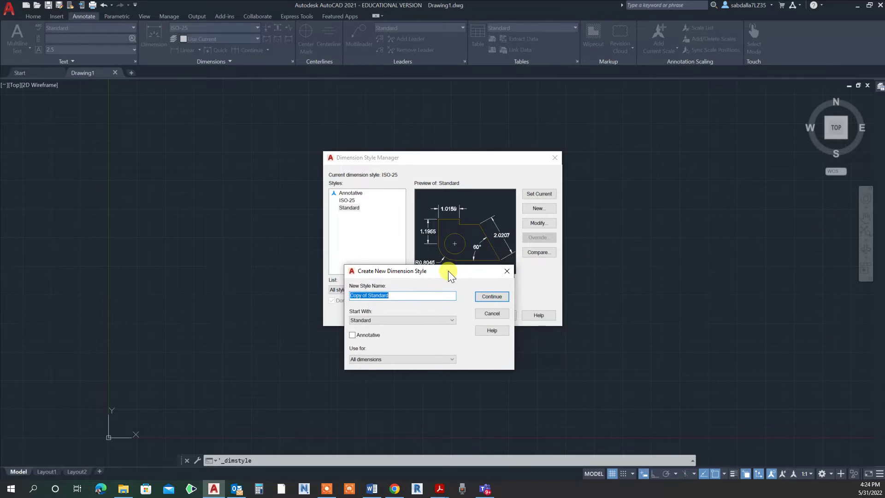
click(492, 297)
click(494, 298)
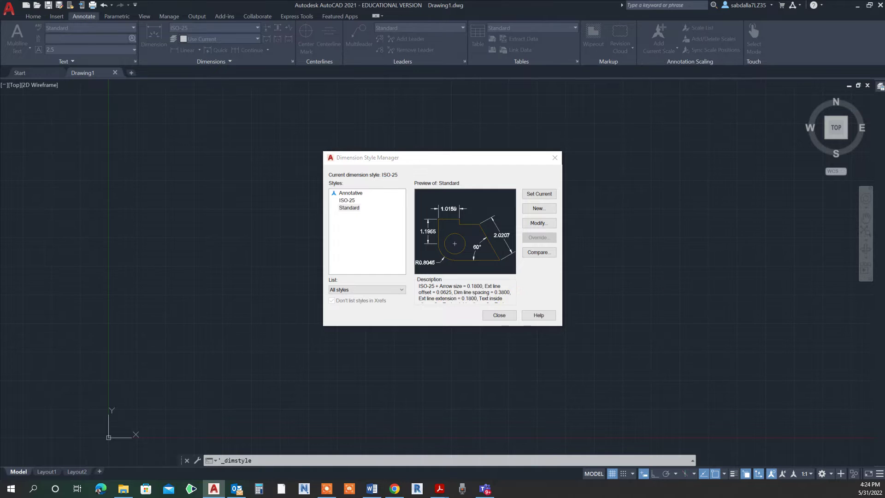
drag(633, 159, 451, 150)
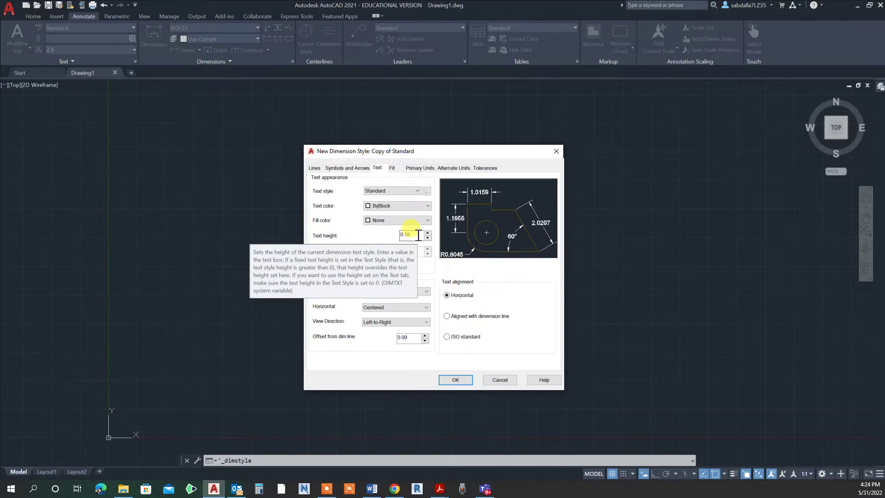
Set the new style's dimension text height to 200 and check the settings of the Standard text style.
drag(418, 235, 399, 234)
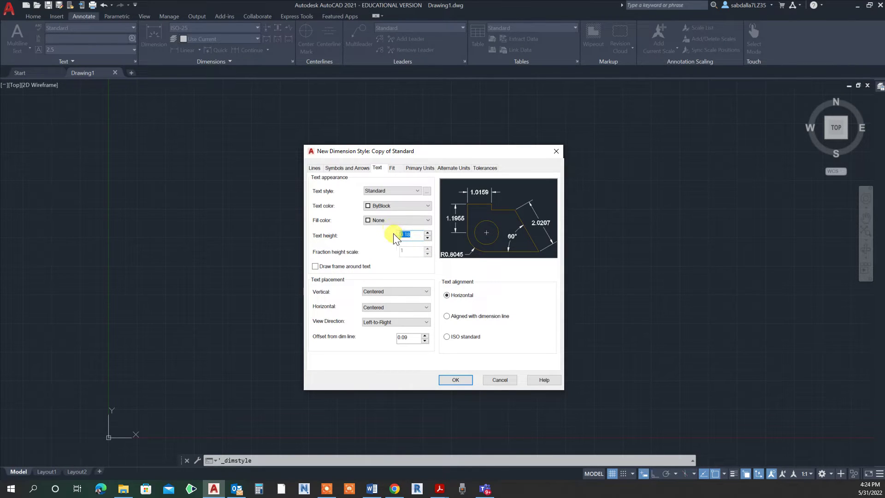
text(200)
click(378, 190)
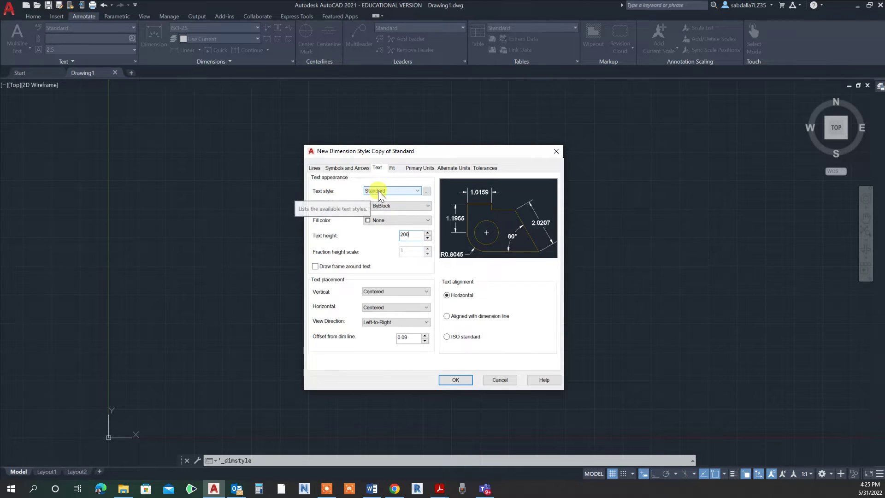
click(426, 191)
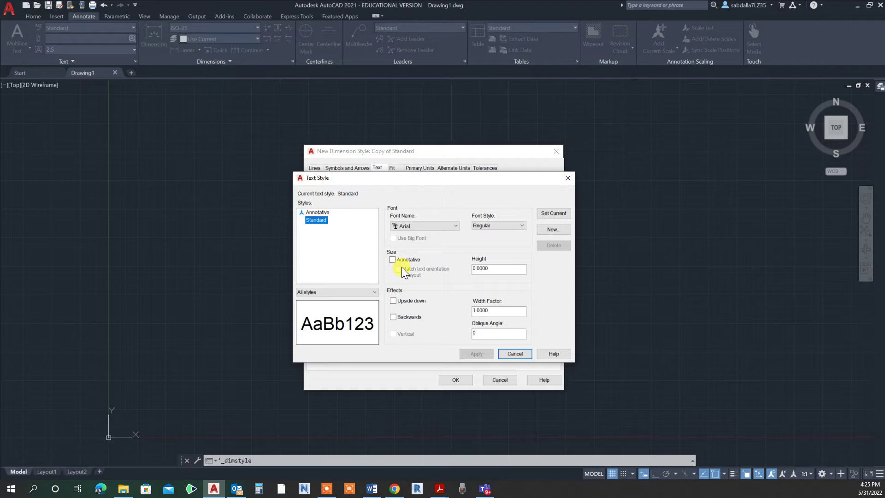
click(566, 177)
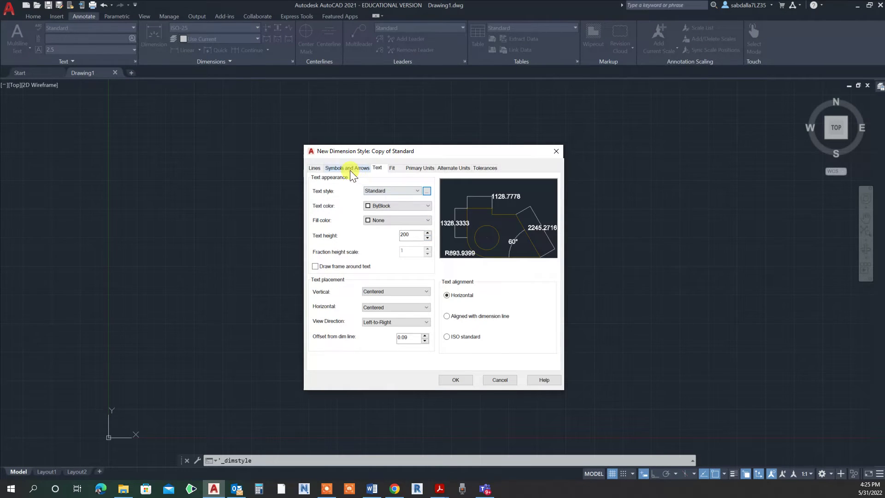
Set the extension lines to extend 100 beyond the dimension lines with an offset from origin of 200.
click(315, 168)
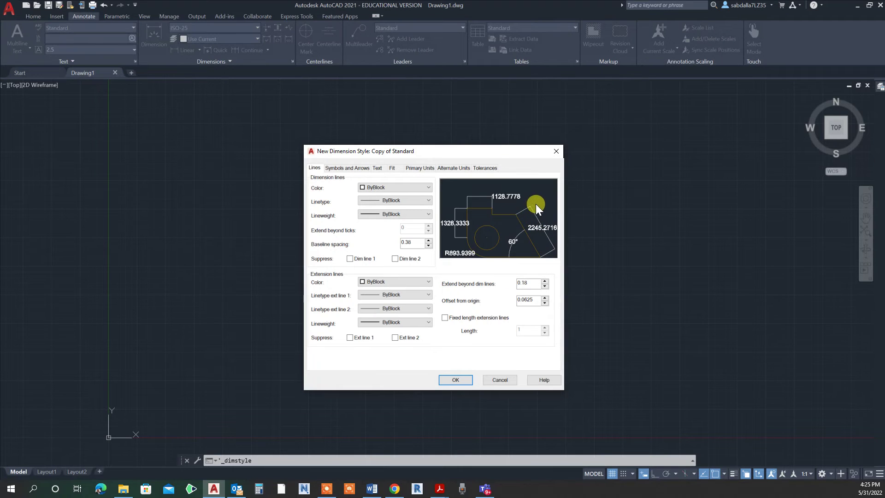
double_click(534, 284)
double_click(532, 283)
text(1)
click(541, 299)
double_click(528, 300)
text(200)
click(533, 285)
Set the dimension style's arrow size to 100.
click(355, 168)
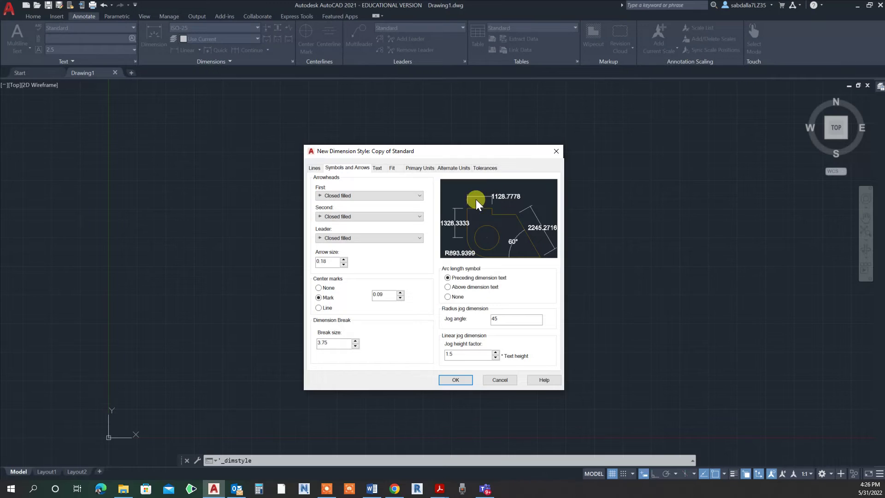
drag(337, 262, 316, 266)
text(100)
click(398, 299)
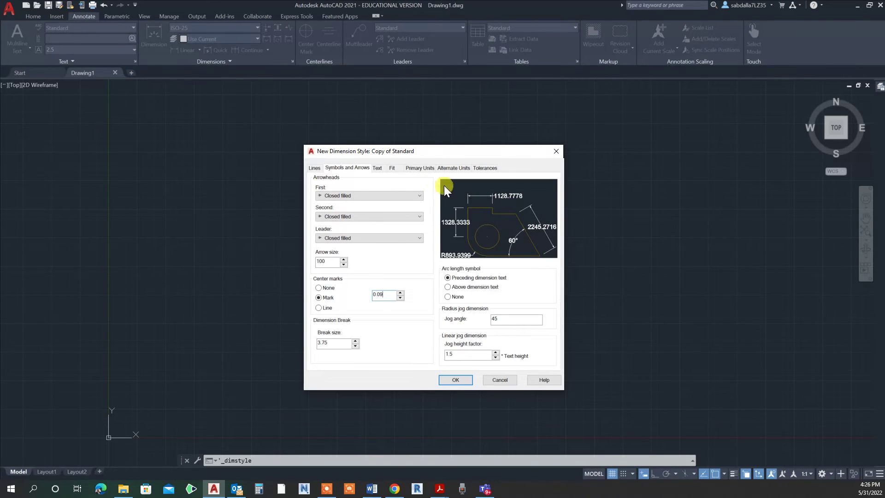
Set the linear dimension precision of the primary units to 0 decimal places.
click(426, 169)
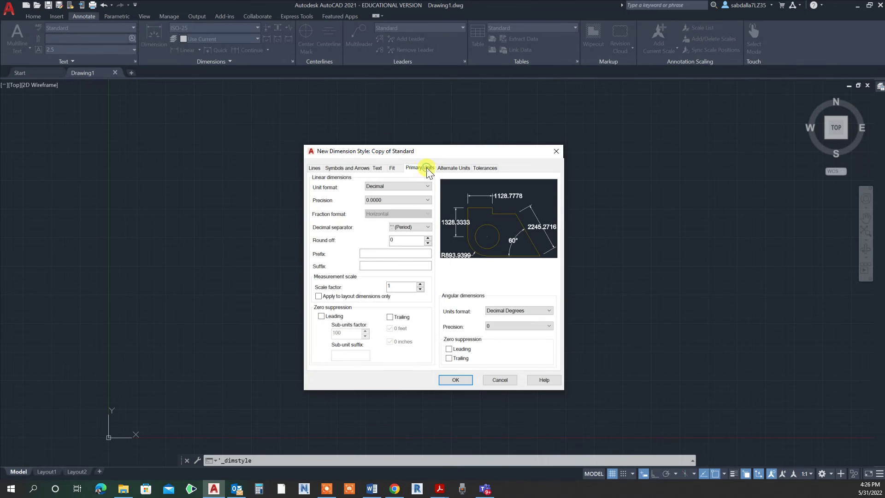
click(429, 200)
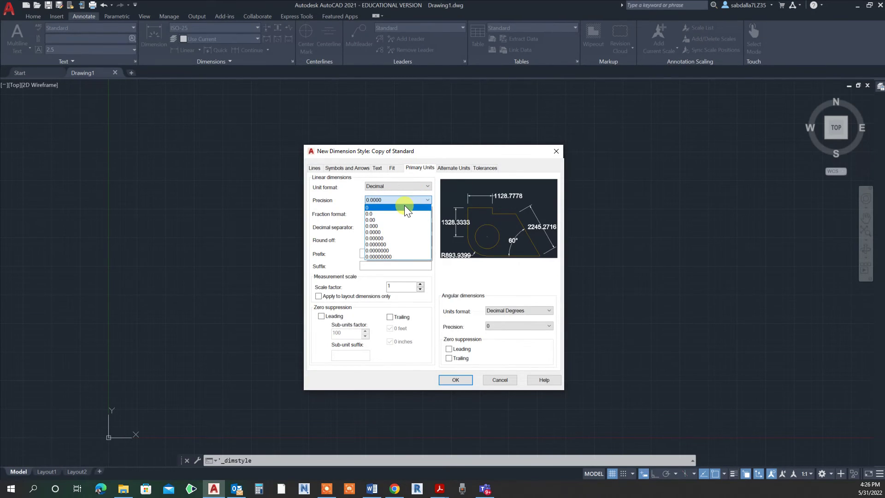
click(405, 207)
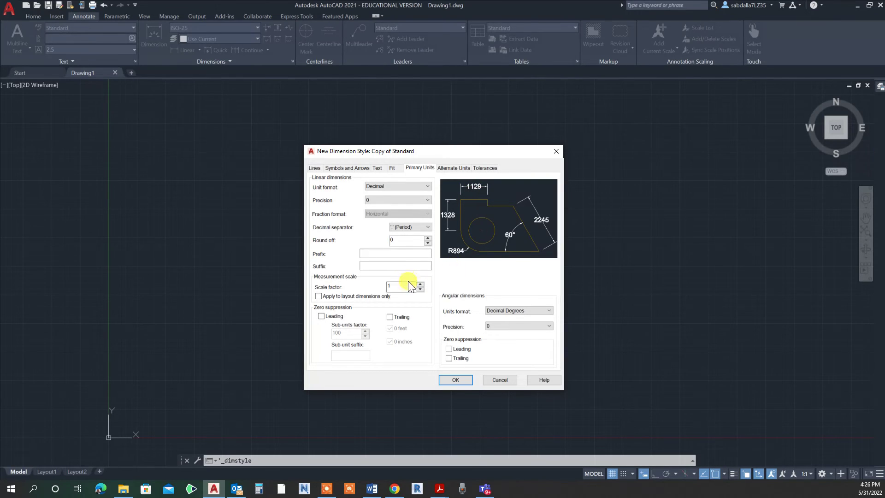
Align the dimension text with the dimension line and set its vertical placement to Above.
click(392, 168)
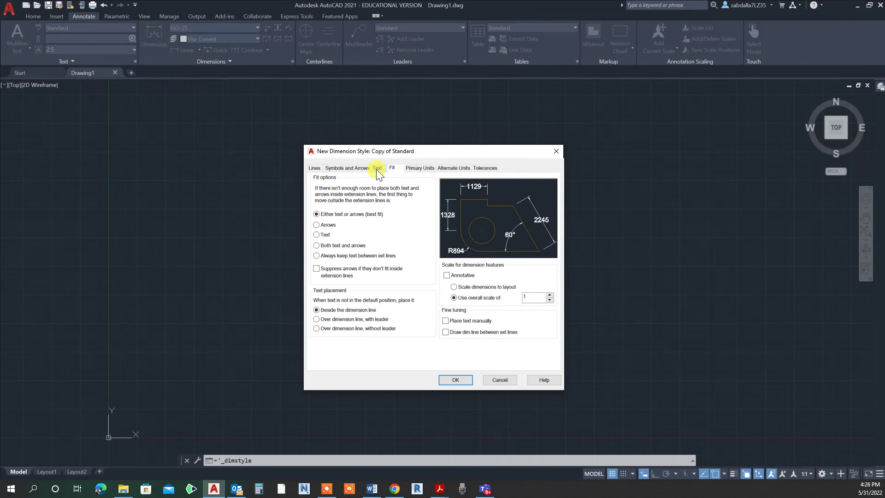
click(377, 169)
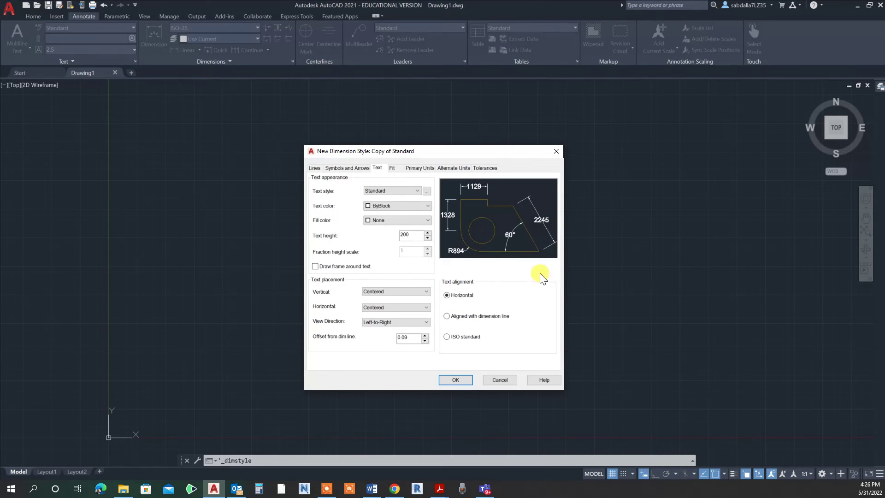
click(446, 316)
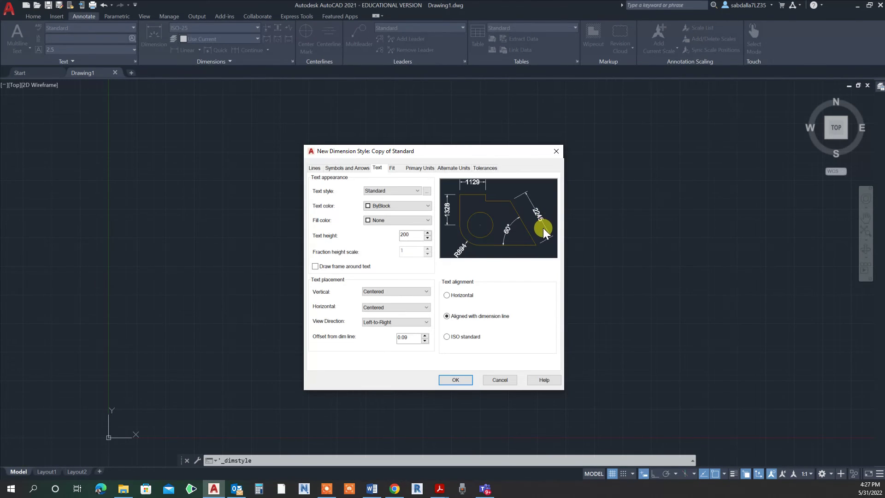
click(425, 292)
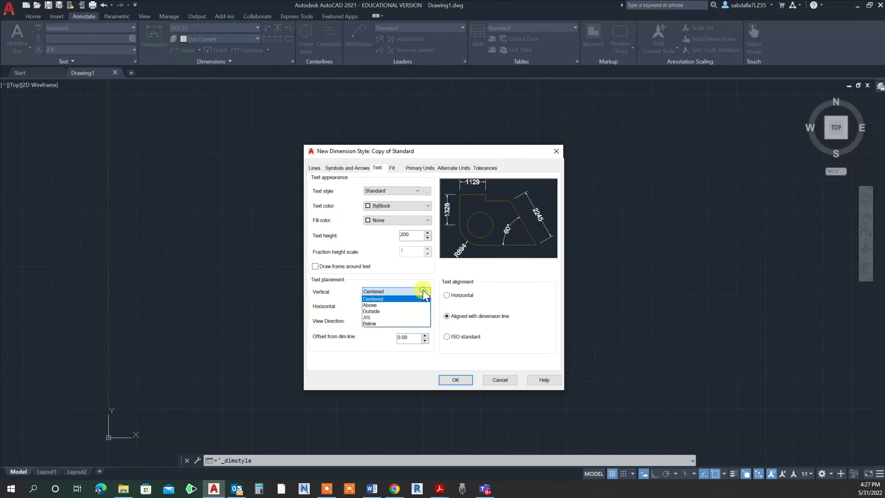
click(400, 303)
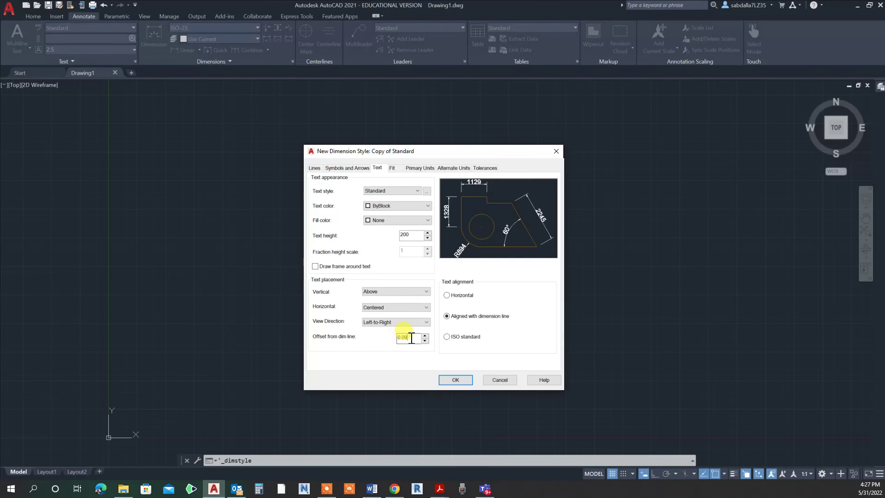
Try a text offset from the dimension line of 50, and settle on an offset of 100.
drag(410, 338, 393, 340)
text(50)
click(417, 240)
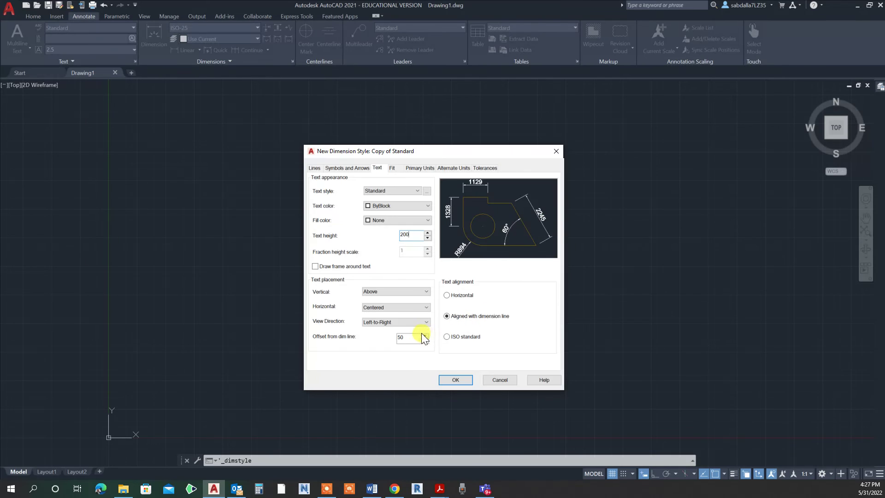
drag(420, 337, 383, 336)
text(100)
click(415, 237)
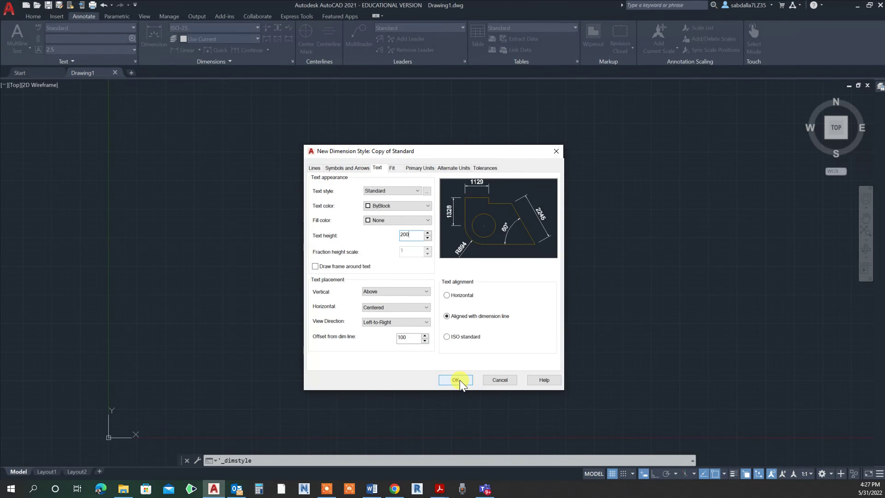
Review the arrow and extension line settings, save the new dimension style and close the style manager.
click(347, 169)
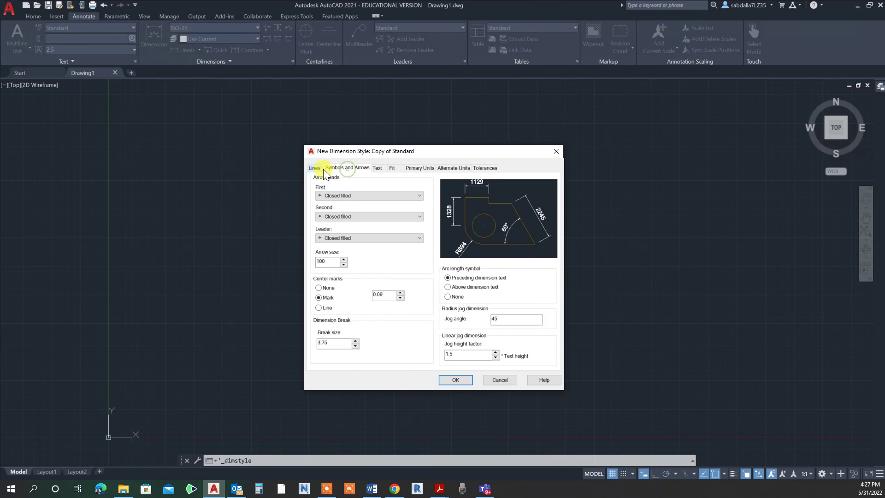
click(314, 168)
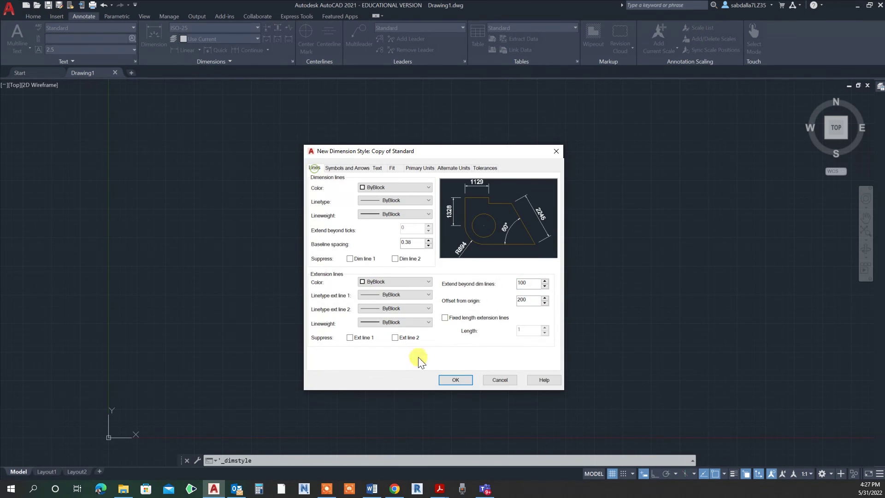
click(445, 380)
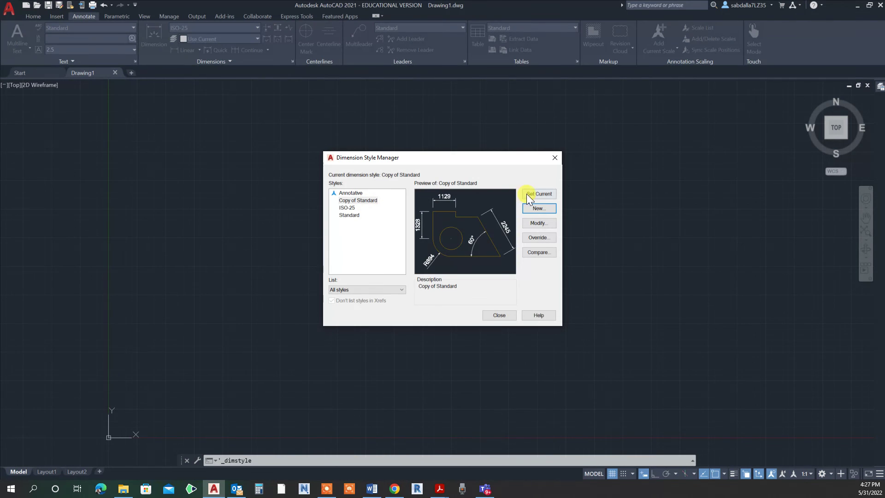
click(505, 316)
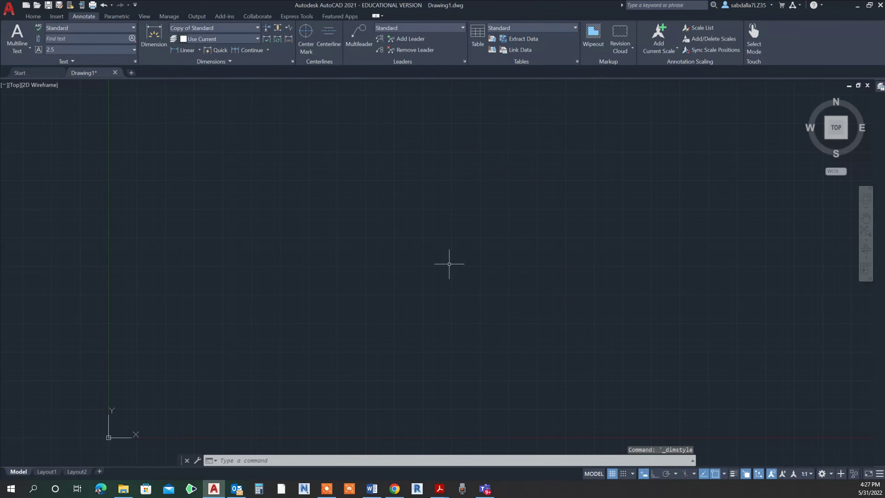
Place a horizontal linear dimension about 2065 long in the empty drawing, with its dimension line above the measured points.
click(175, 51)
click(315, 238)
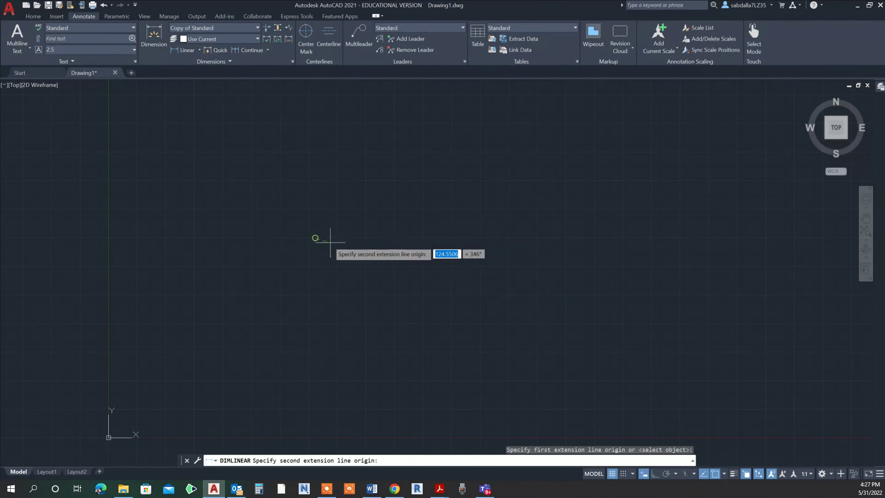
click(551, 240)
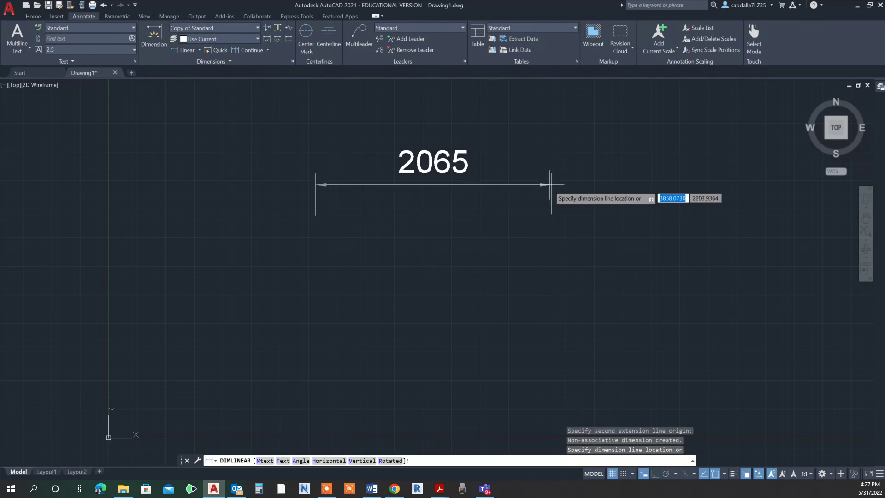
click(557, 131)
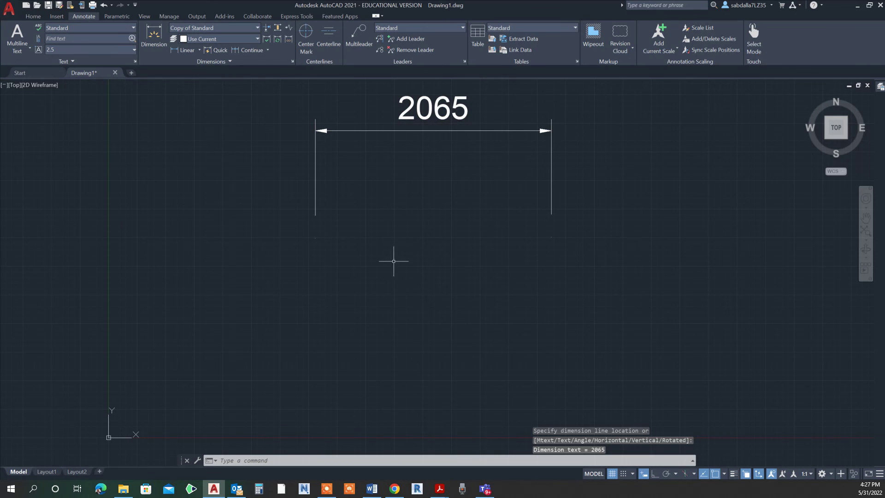
scroll(393, 296, down, 2)
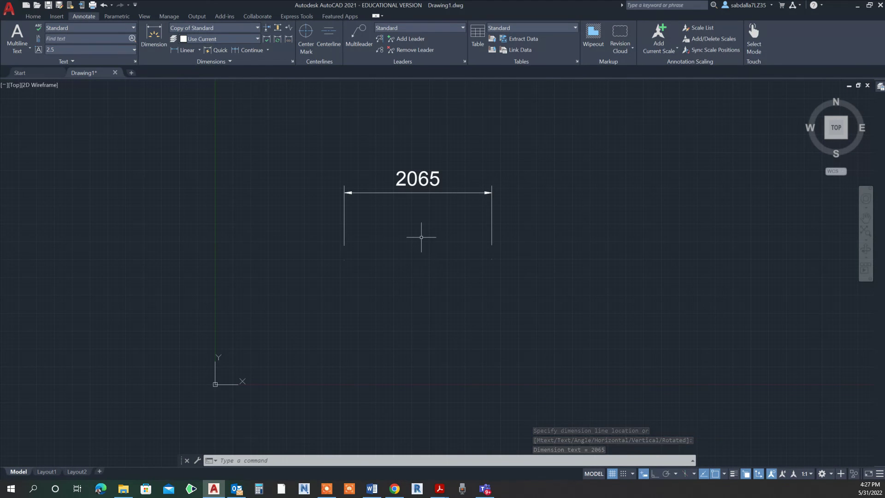